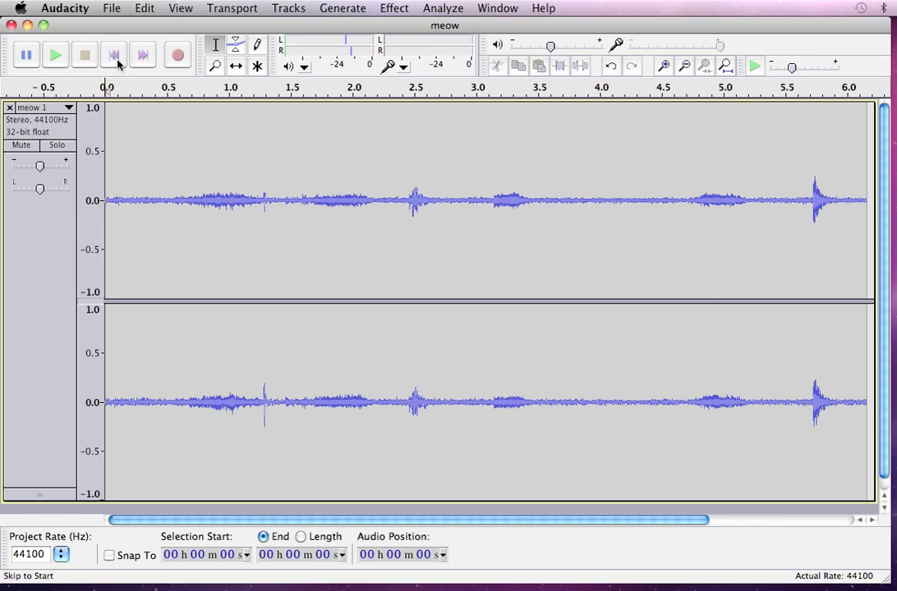
- Play the meow recording, then enlarge the left channel and shrink the right to a thin strip
click(56, 55)
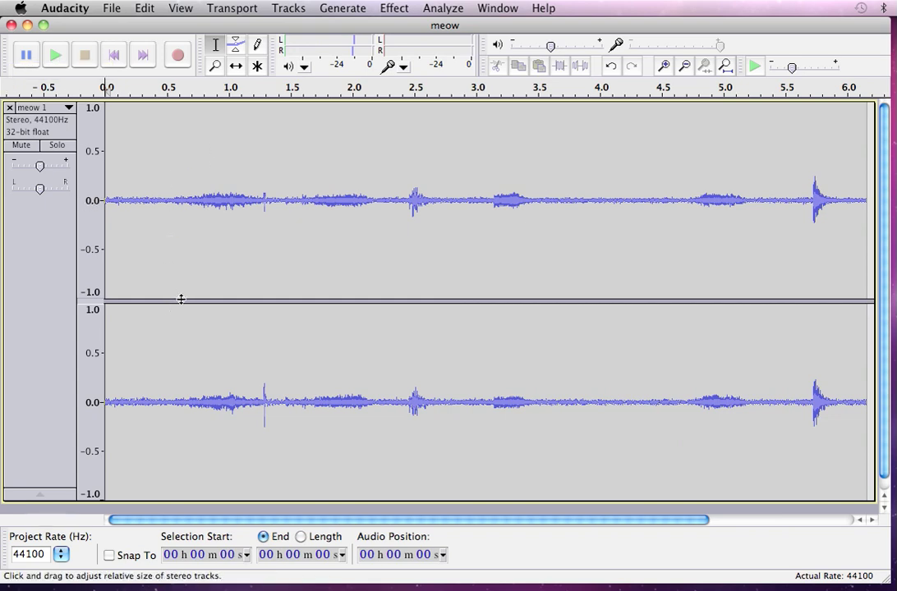
drag(181, 299, 195, 461)
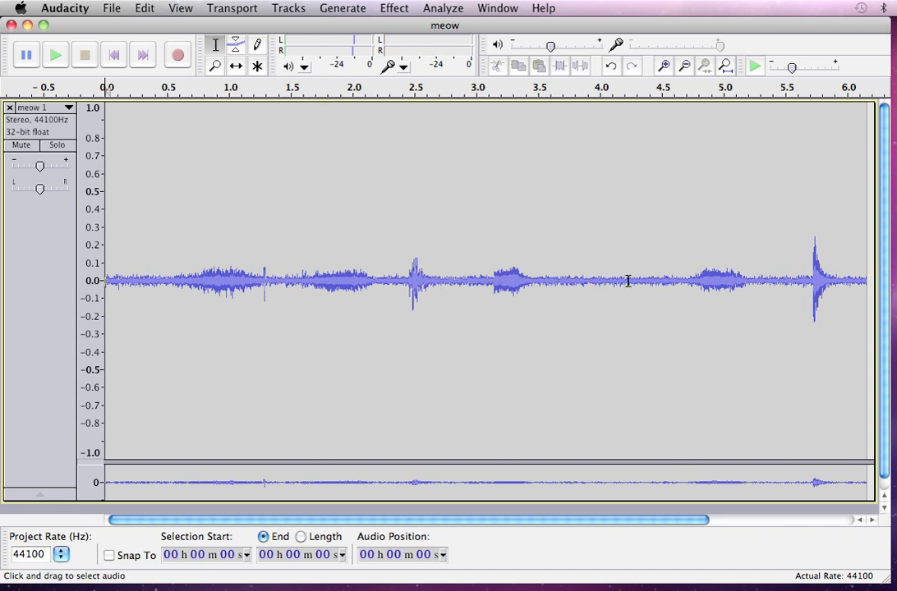
click(56, 111)
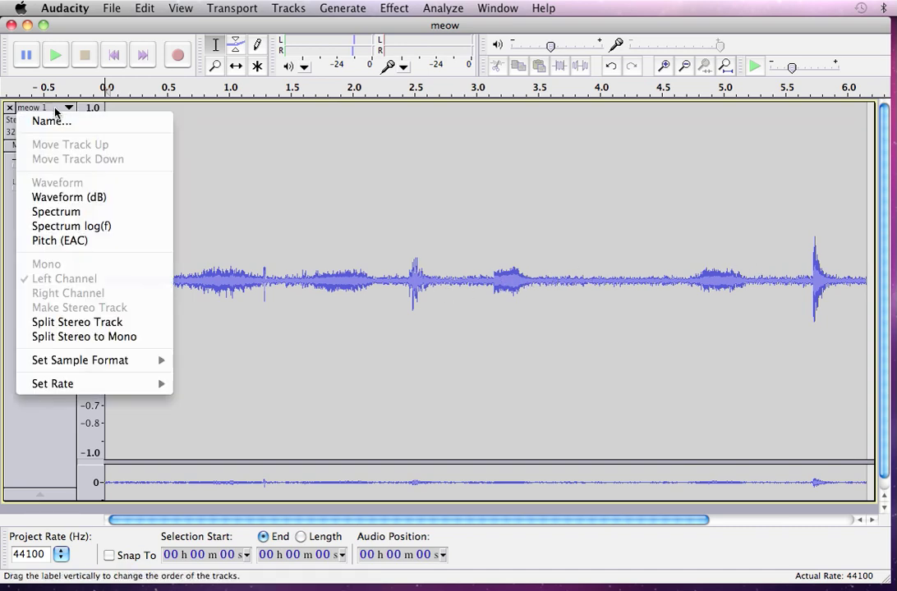
- Switch the meow track to Spectrum view (0–20k Hz) and play it back
click(60, 213)
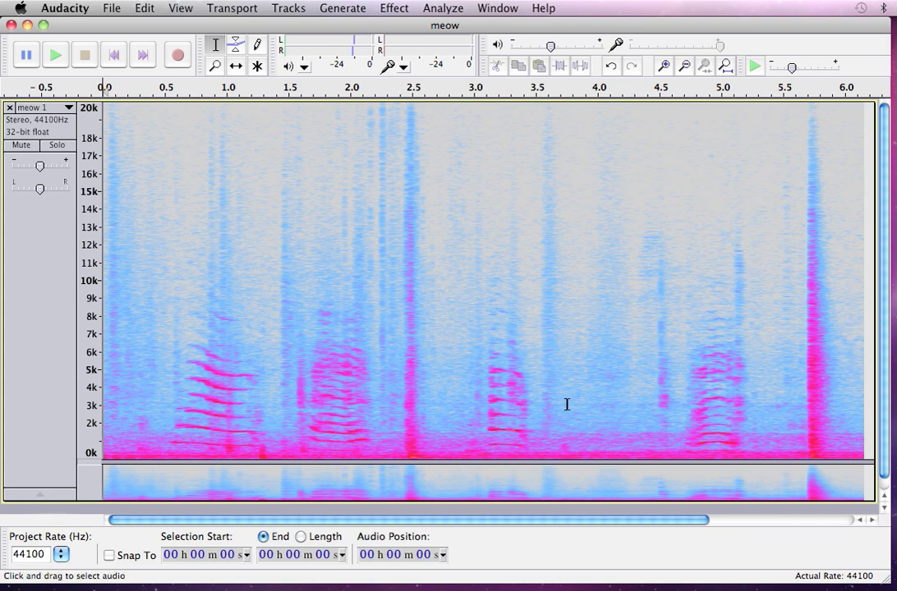
click(56, 57)
- Zoom the spectrogram's frequency scale in from 0–20k to 0–10k, then to 0–5k
click(85, 389)
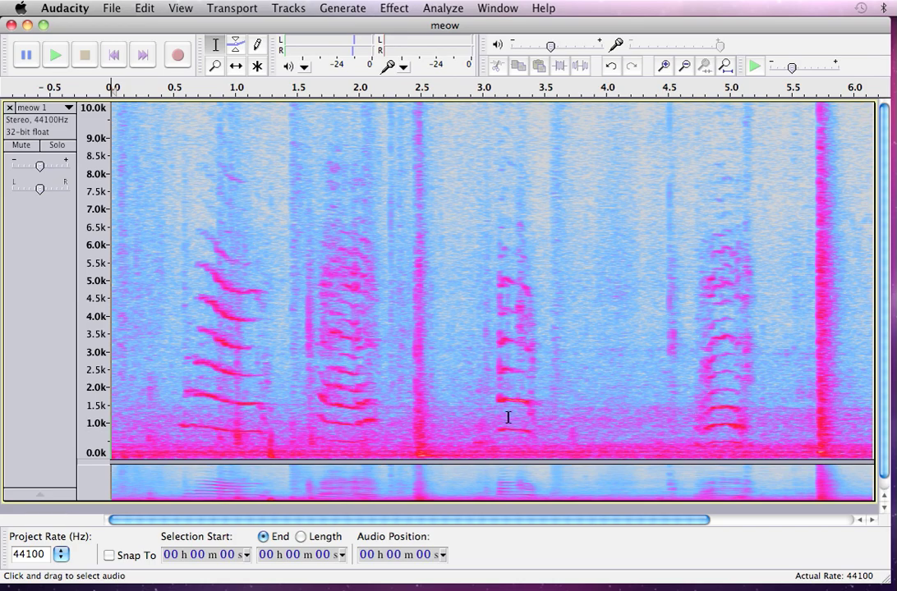
click(93, 387)
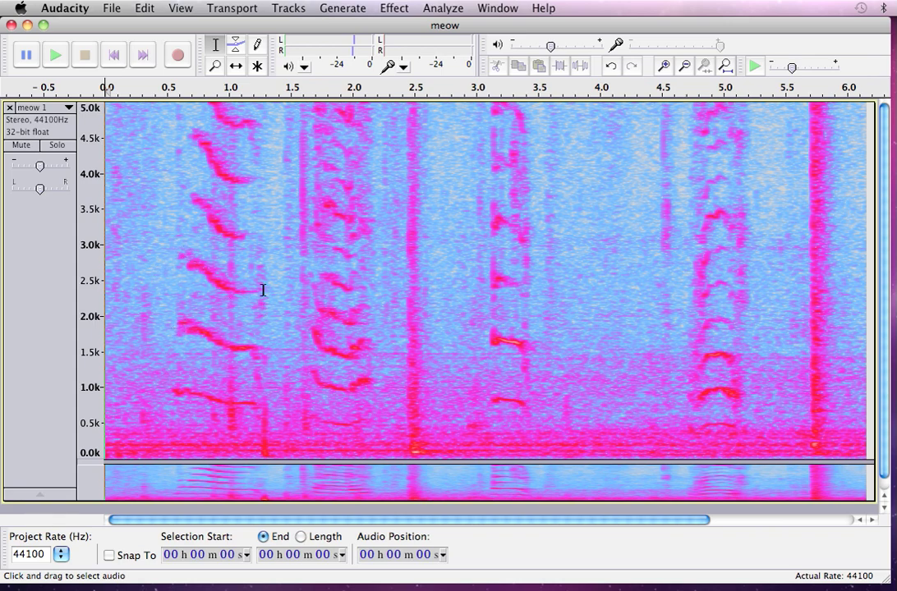
click(156, 326)
key(space)
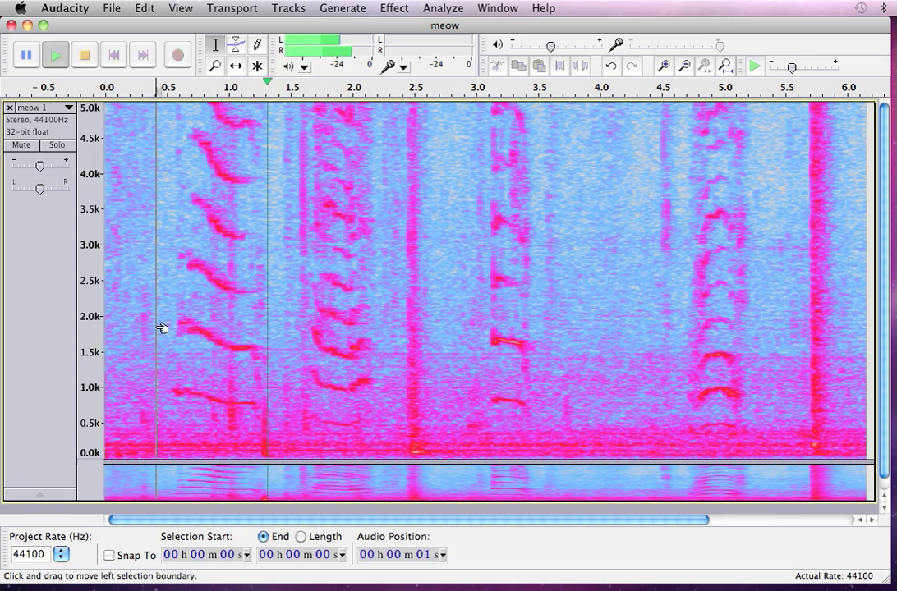
key(space)
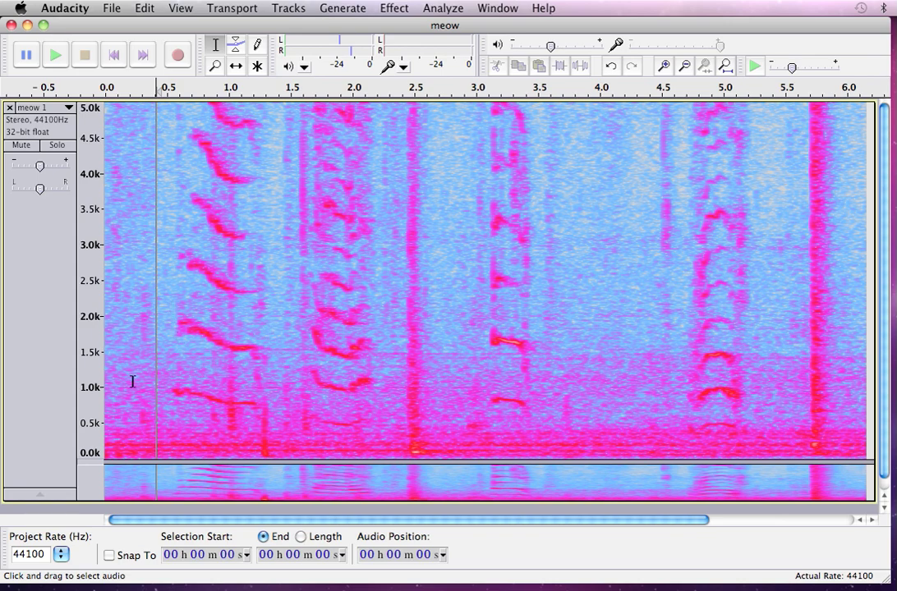
key(space)
key(space)
click(282, 369)
key(space)
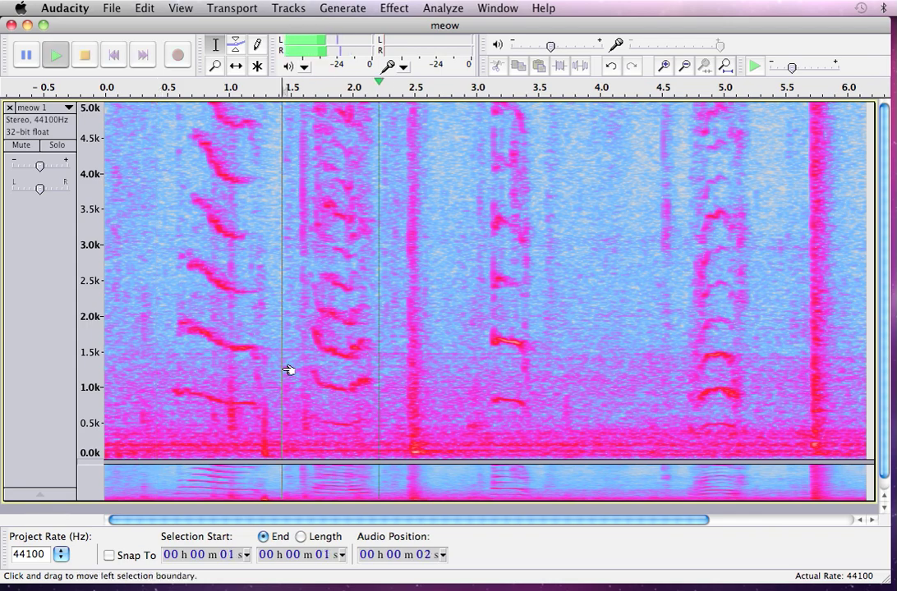
key(space)
key(space)
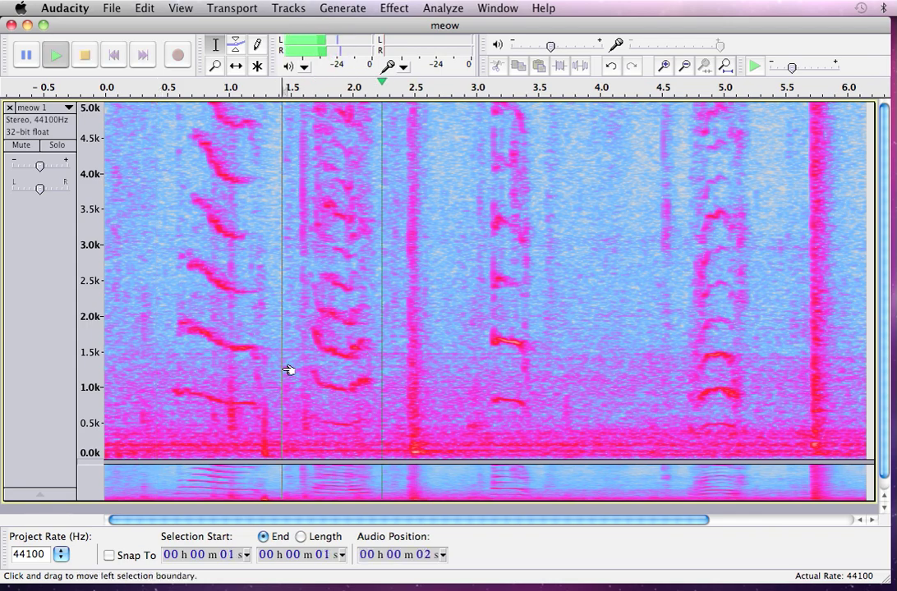
key(space)
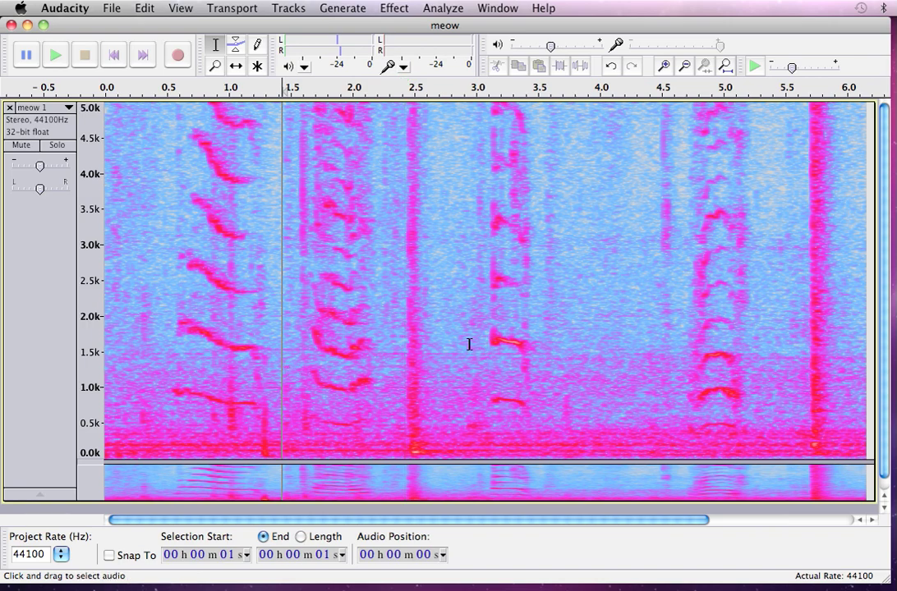
click(471, 344)
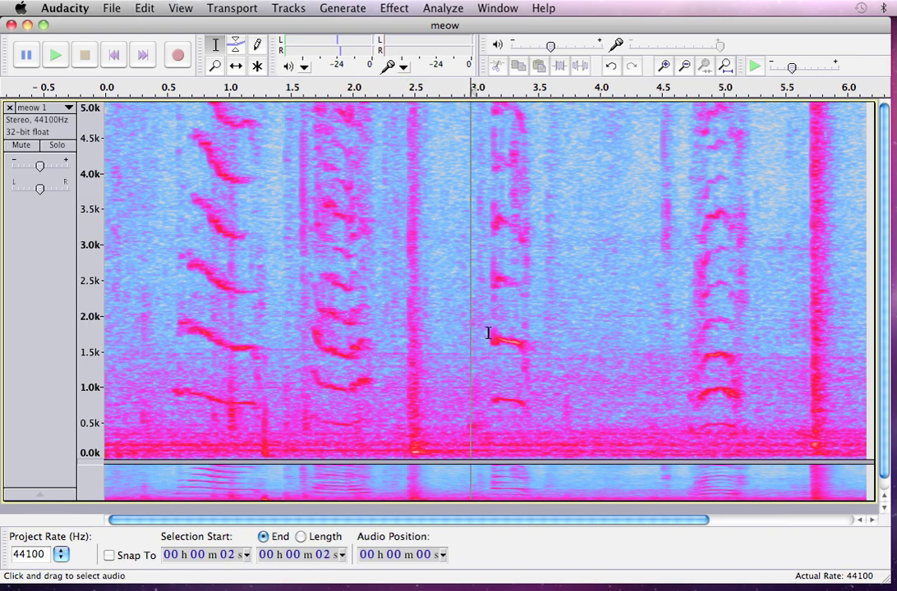
key(space)
key(space)
key(space)
key(space)
click(658, 369)
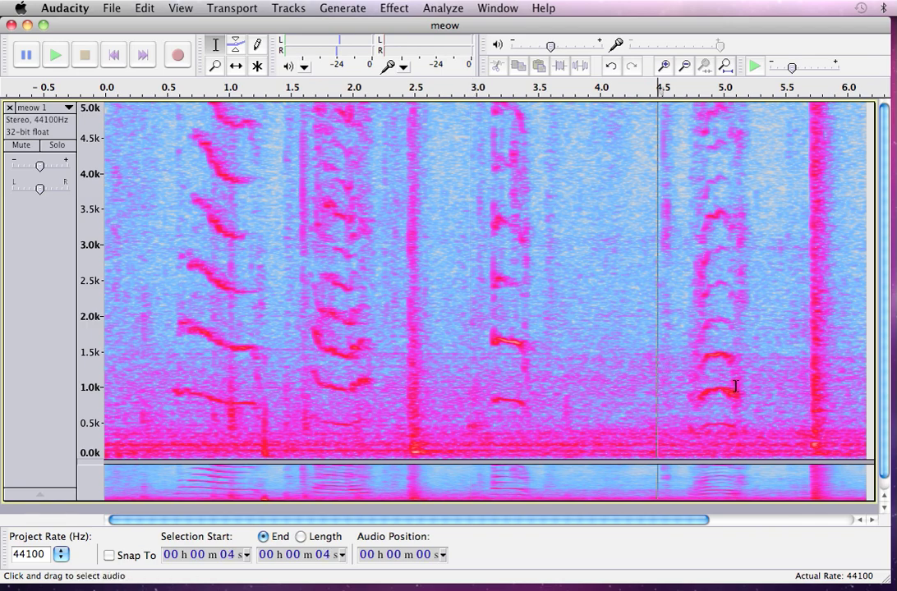
key(shift+F5)
click(140, 326)
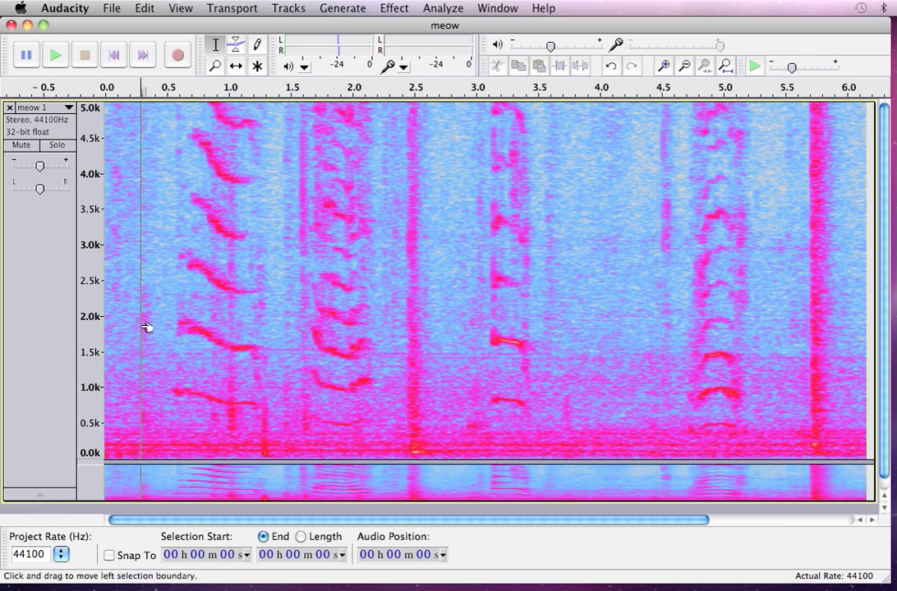
click(114, 56)
click(55, 56)
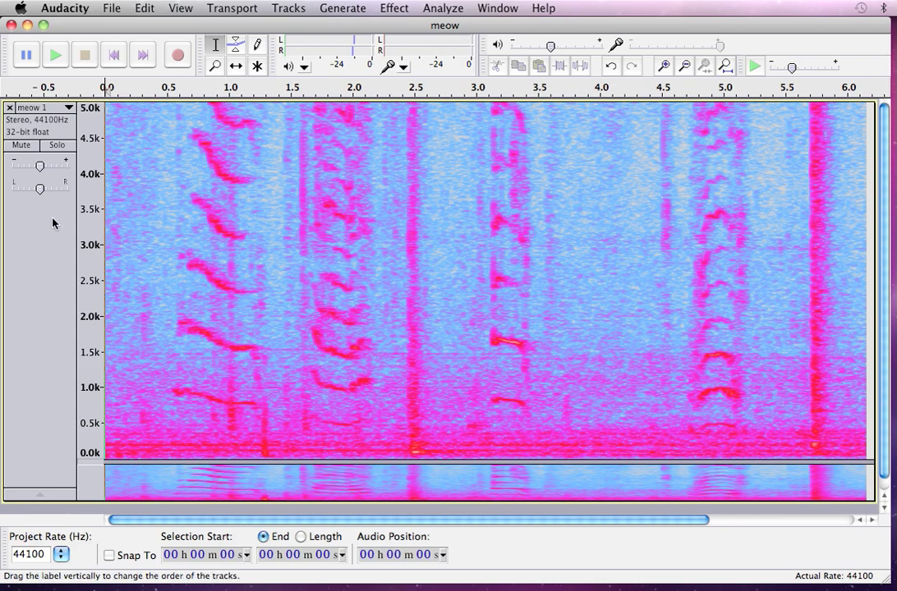
- Zoom the frequency scale out from 0–5k through 0–10k to 0–20k and replay the meow
shift+click(86, 212)
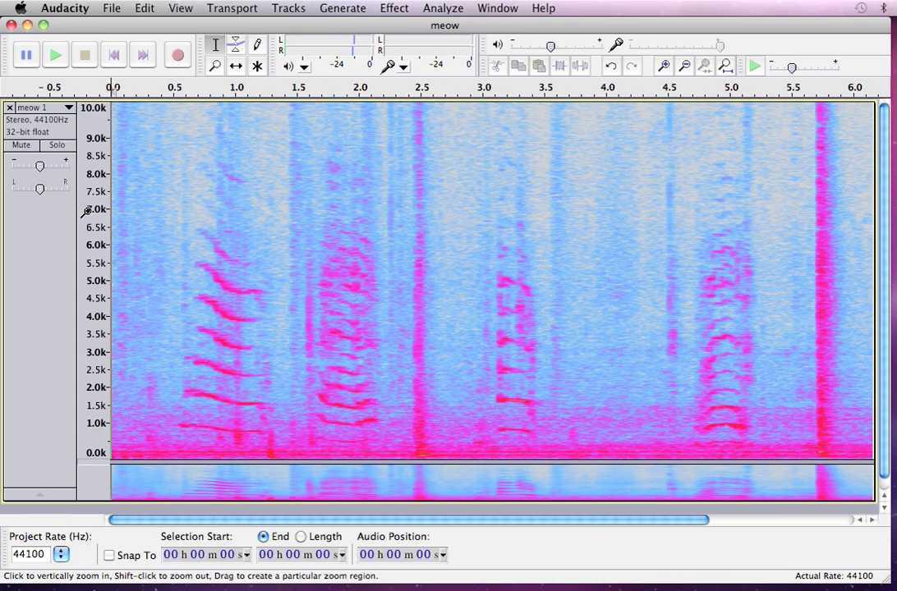
shift+click(86, 212)
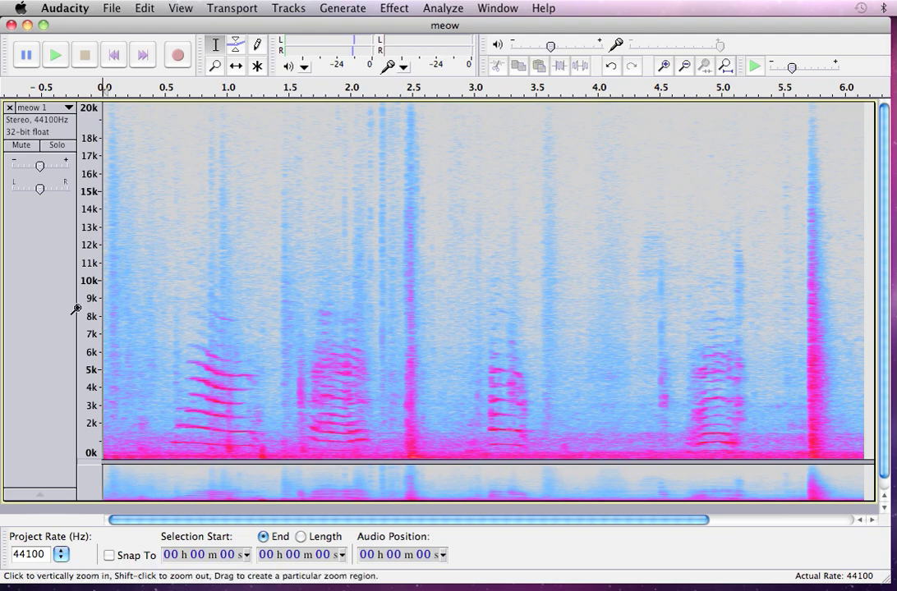
click(54, 57)
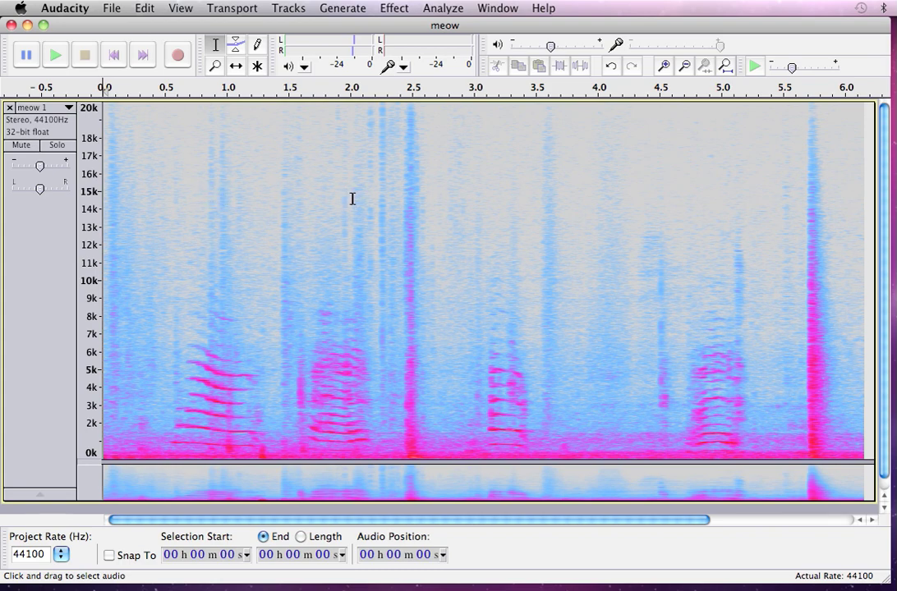
click(55, 56)
click(471, 316)
key(space)
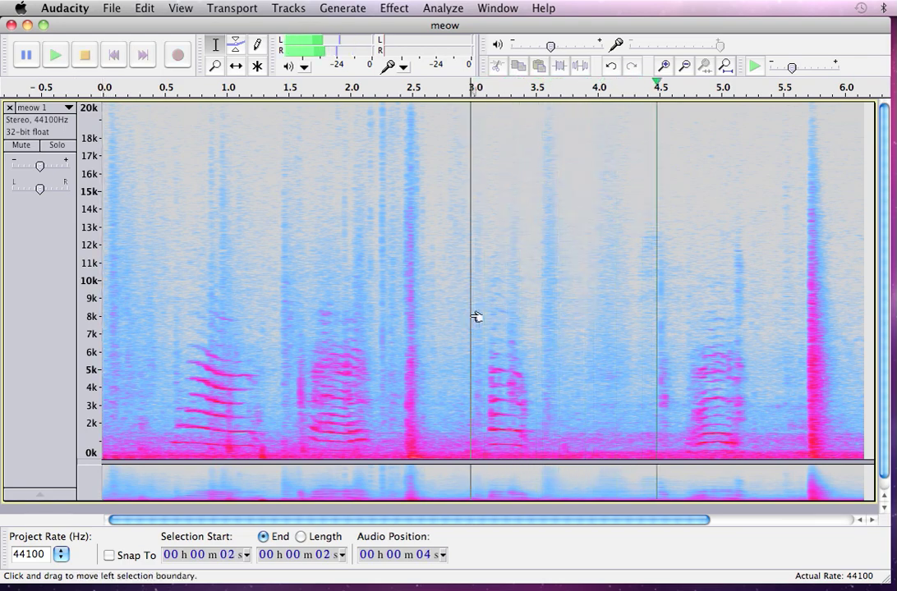
key(space)
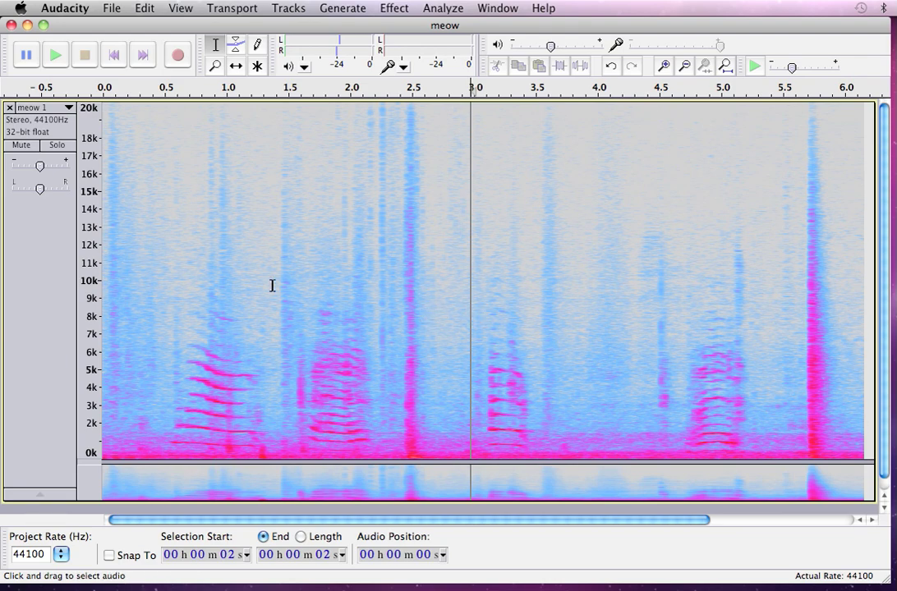
click(115, 55)
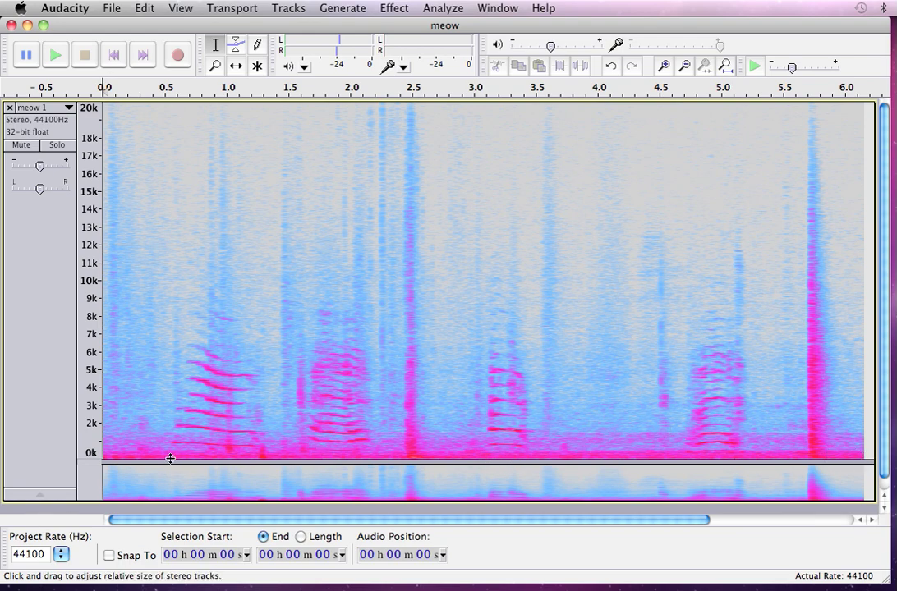
click(96, 444)
click(96, 444)
click(92, 444)
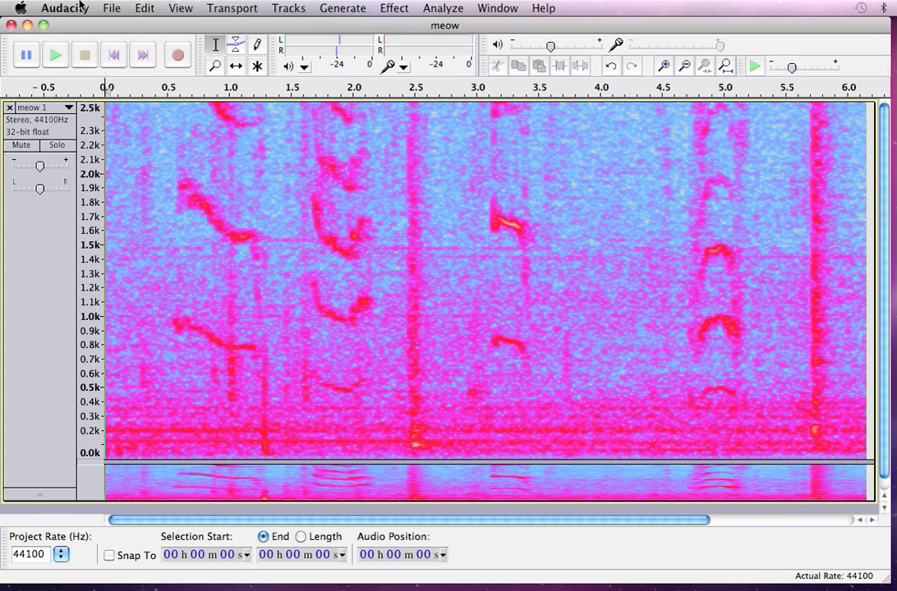
click(54, 56)
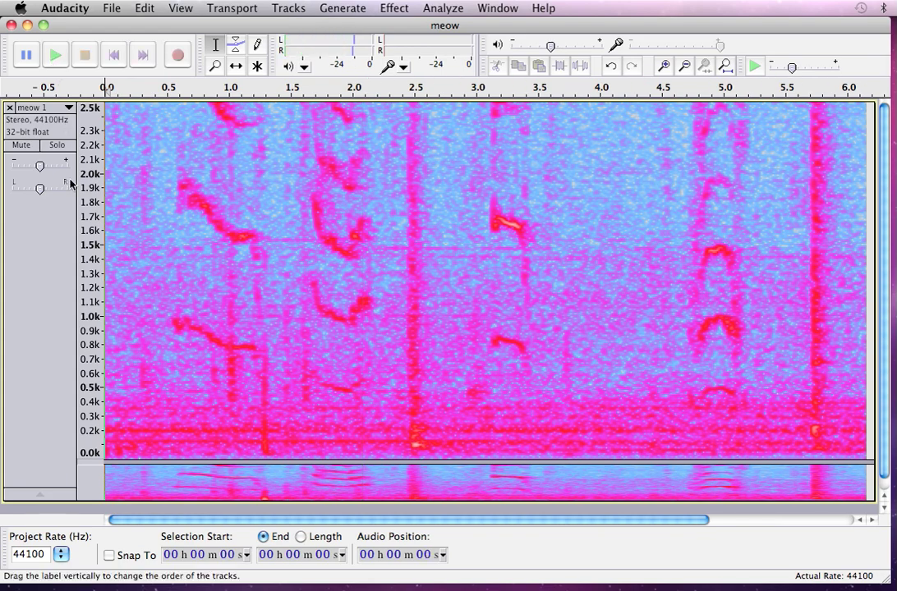
shift+click(87, 207)
shift+click(88, 218)
shift+click(92, 220)
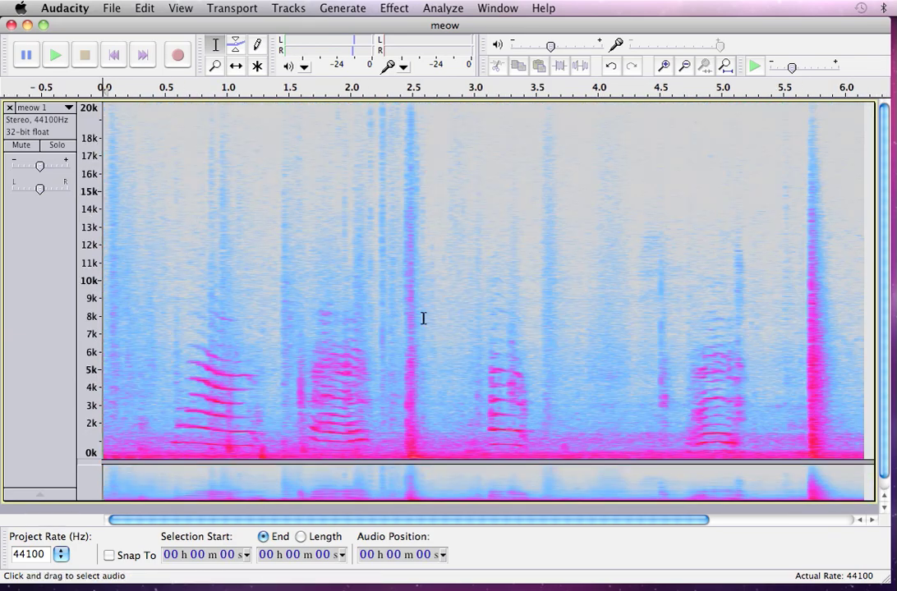